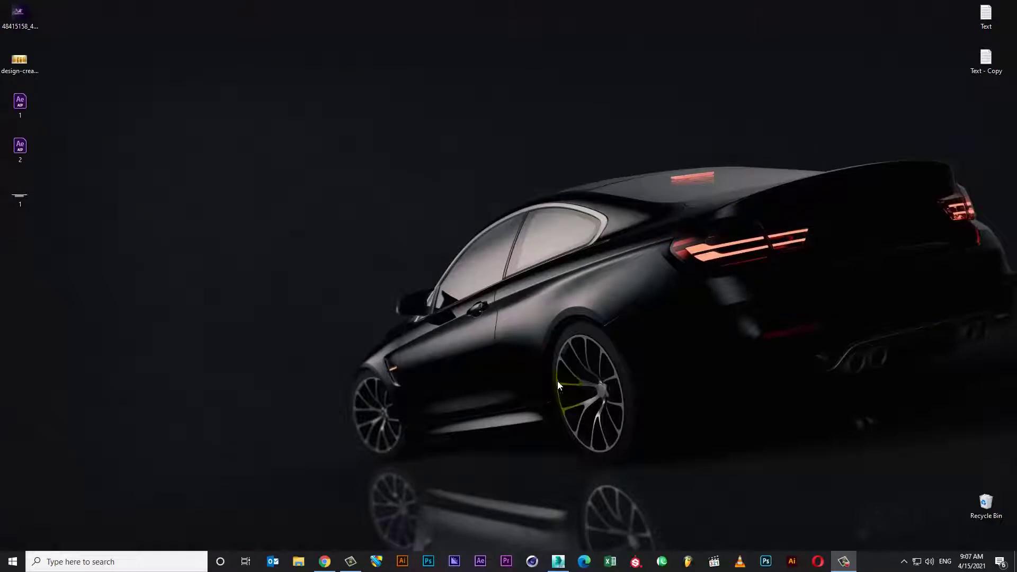
Refresh the Windows desktop from its right-click menu
{"action": "right_click", "coordinate": [557, 381]}
{"action": "left_click", "coordinate": [585, 413]}
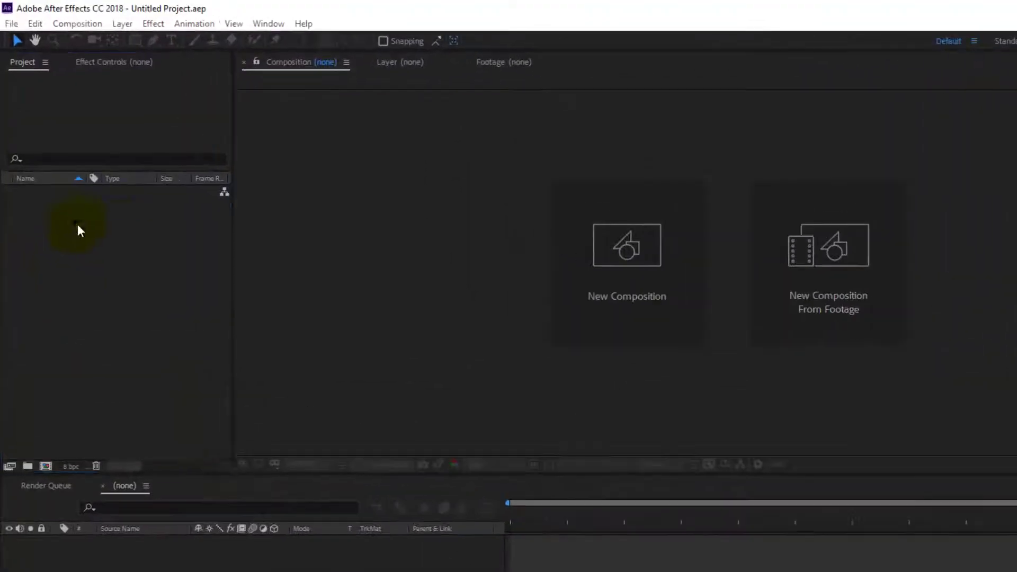
Create a new composition with a large blue circle centred, showing its Scale property
{"action": "right_click", "coordinate": [76, 224]}
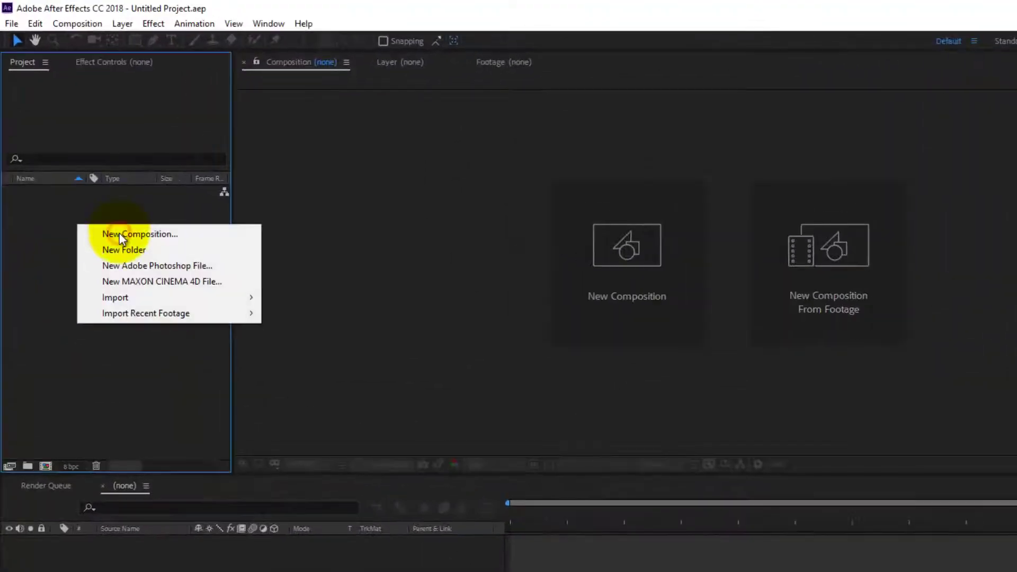
{"action": "left_click", "coordinate": [119, 233]}
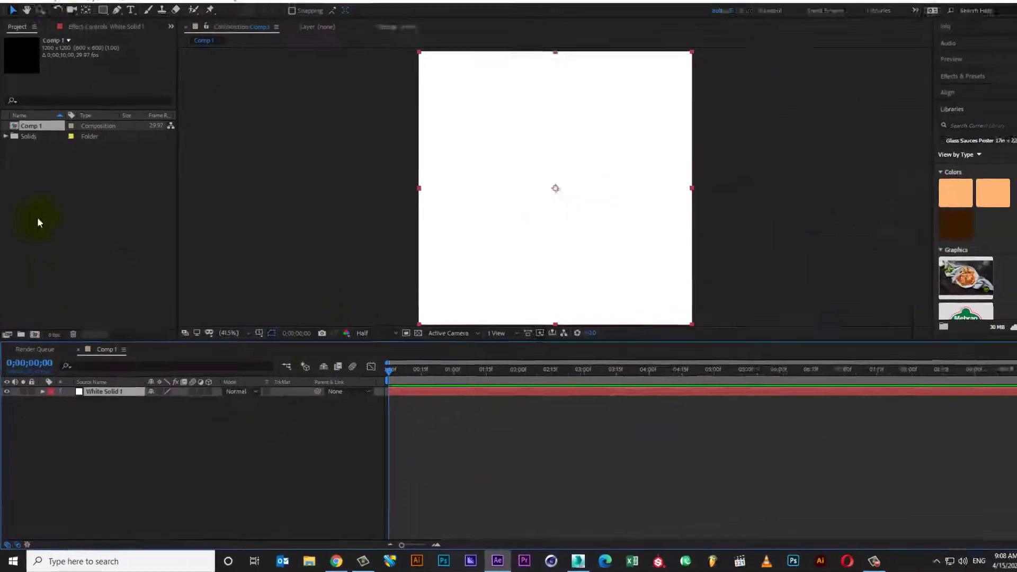
{"action": "left_click_drag", "start_coordinate": [667, 312], "coordinate": [370, 207]}
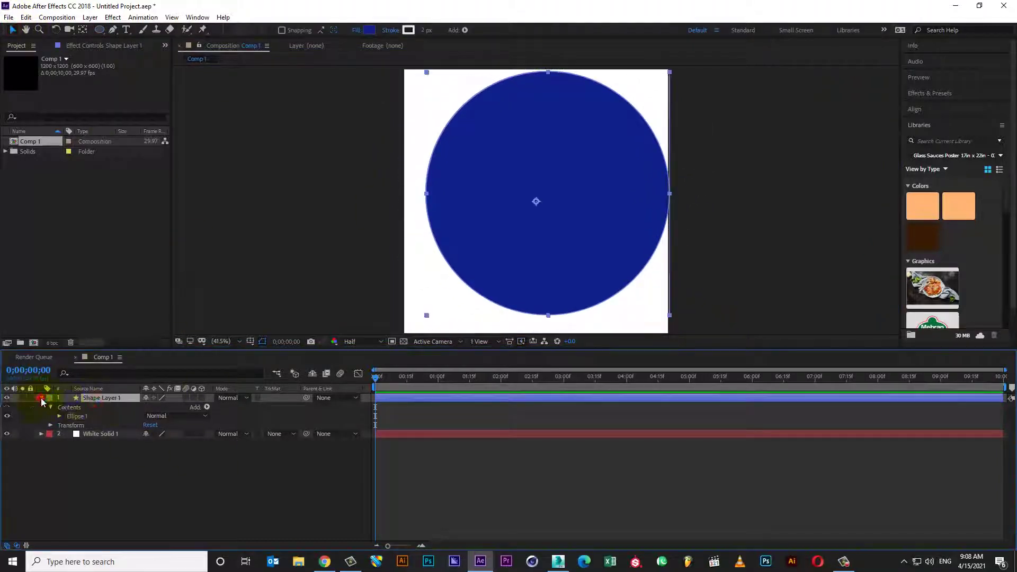
{"action": "left_click", "coordinate": [972, 136]}
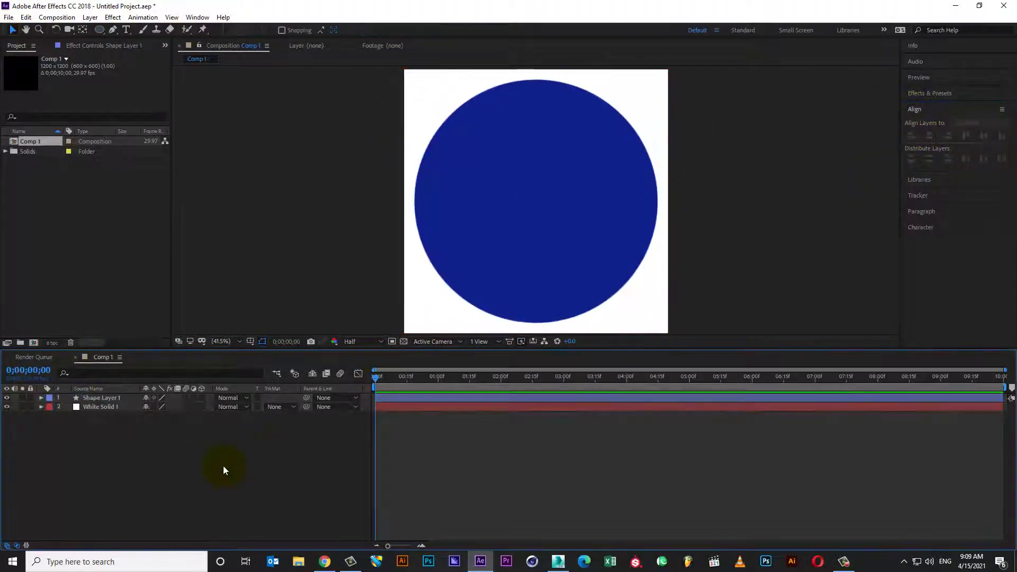
{"action": "left_click", "coordinate": [125, 400]}
{"action": "key", "text": "s"}
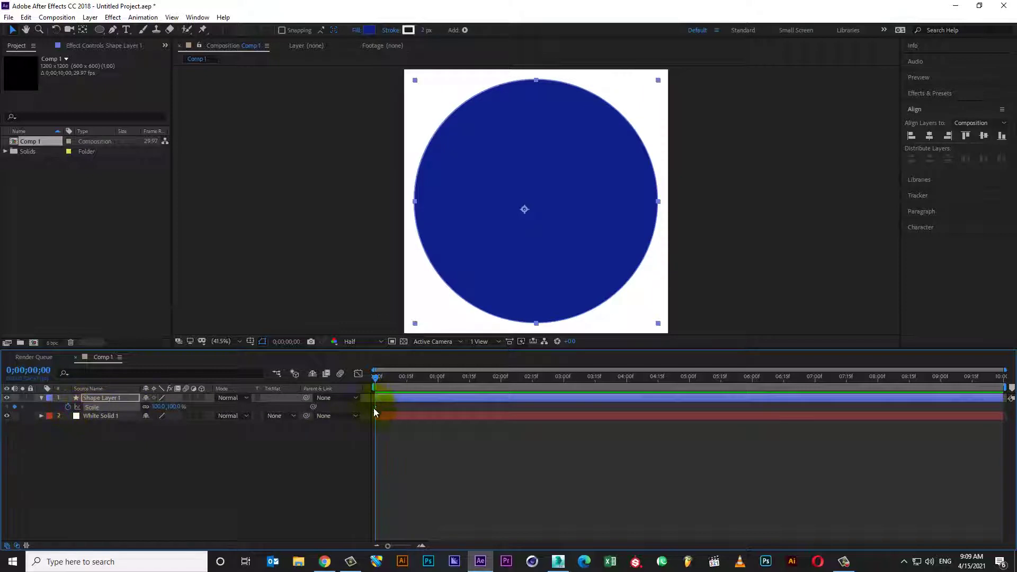
Add Scale keyframes so the circle grows to fill the composition
{"action": "left_click_drag", "start_coordinate": [163, 407], "coordinate": [151, 407]}
{"action": "key", "text": "ctrl+z"}
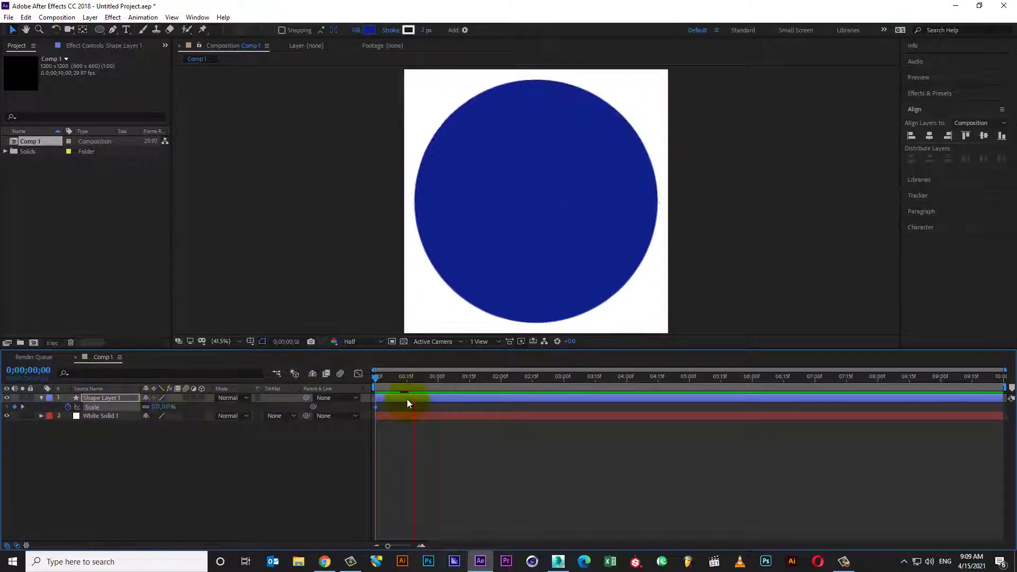
{"action": "left_click_drag", "start_coordinate": [378, 376], "coordinate": [408, 379]}
{"action": "left_click_drag", "start_coordinate": [163, 407], "coordinate": [194, 407]}
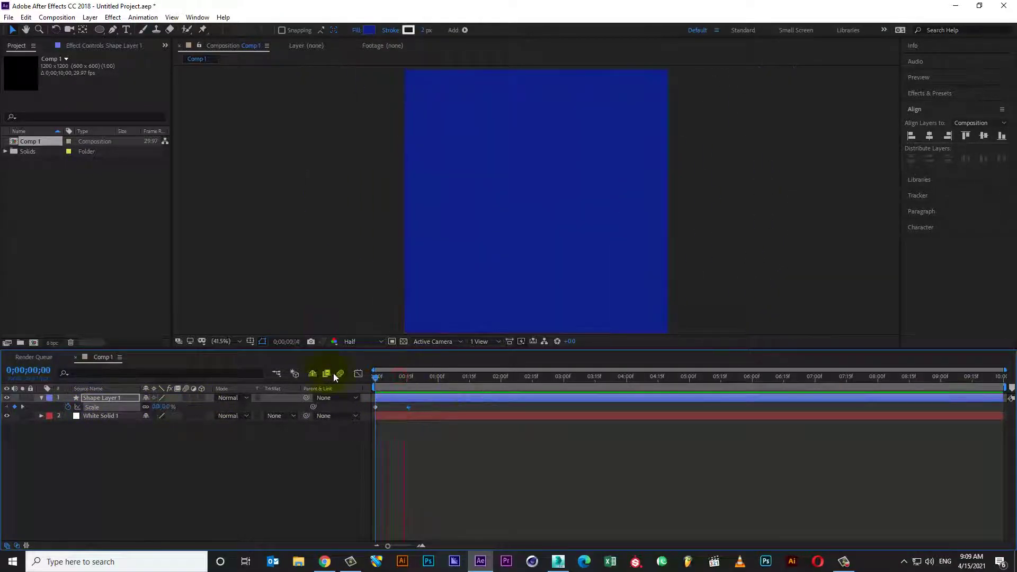
{"action": "left_click_drag", "start_coordinate": [409, 376], "coordinate": [535, 378]}
{"action": "left_click", "coordinate": [378, 406]}
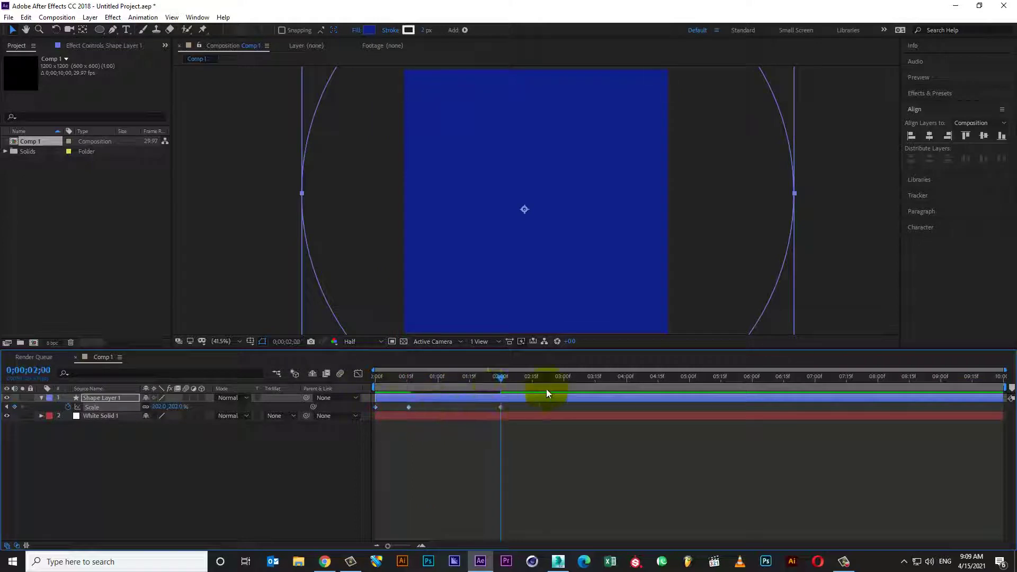
End the work area at three seconds and preview the scale animation
{"action": "left_click_drag", "start_coordinate": [163, 407], "coordinate": [151, 407]}
{"action": "left_click_drag", "start_coordinate": [534, 377], "coordinate": [564, 376]}
{"action": "key", "text": "n"}
{"action": "key", "text": "space"}
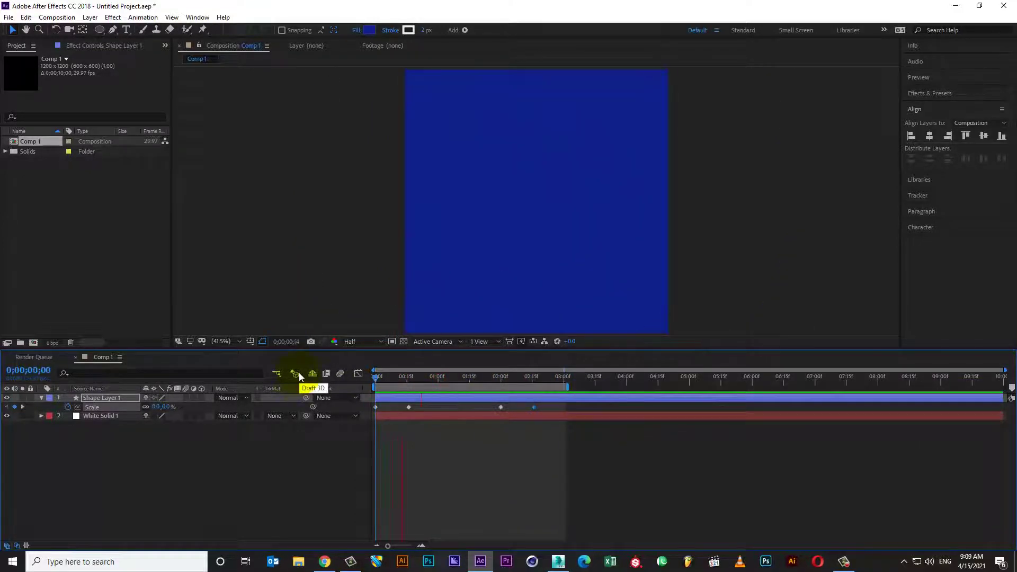
Add Comp 1 to the Render Queue with QuickTime as the output format
{"action": "left_click", "coordinate": [8, 17]}
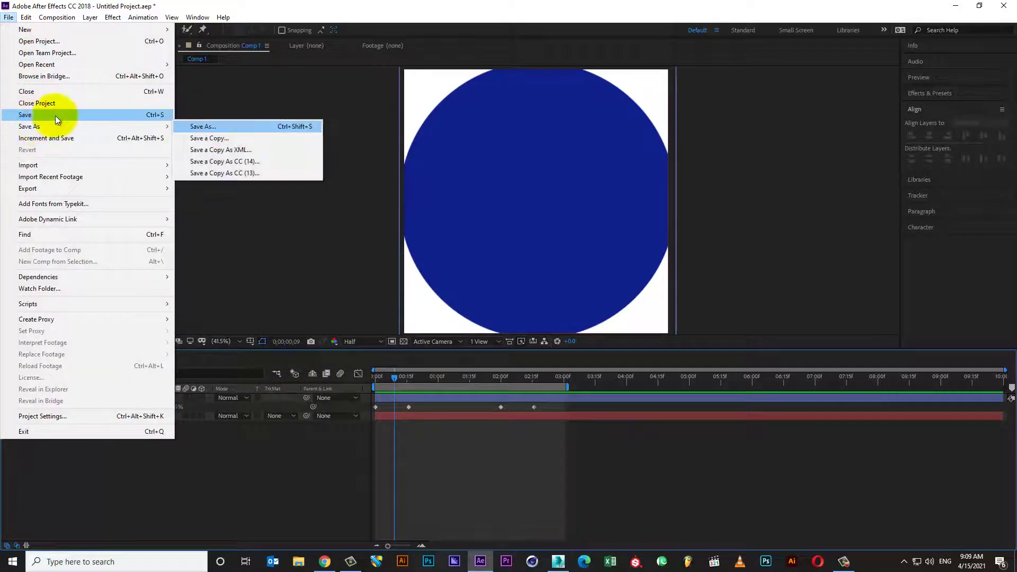
{"action": "mouse_move", "coordinate": [27, 189]}
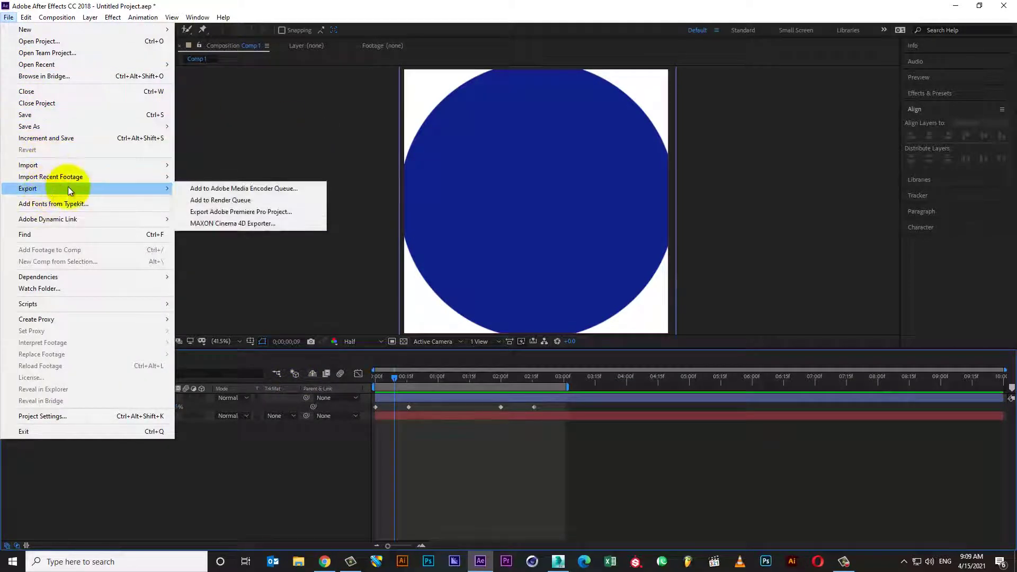
{"action": "left_click", "coordinate": [230, 201]}
{"action": "left_click", "coordinate": [85, 427]}
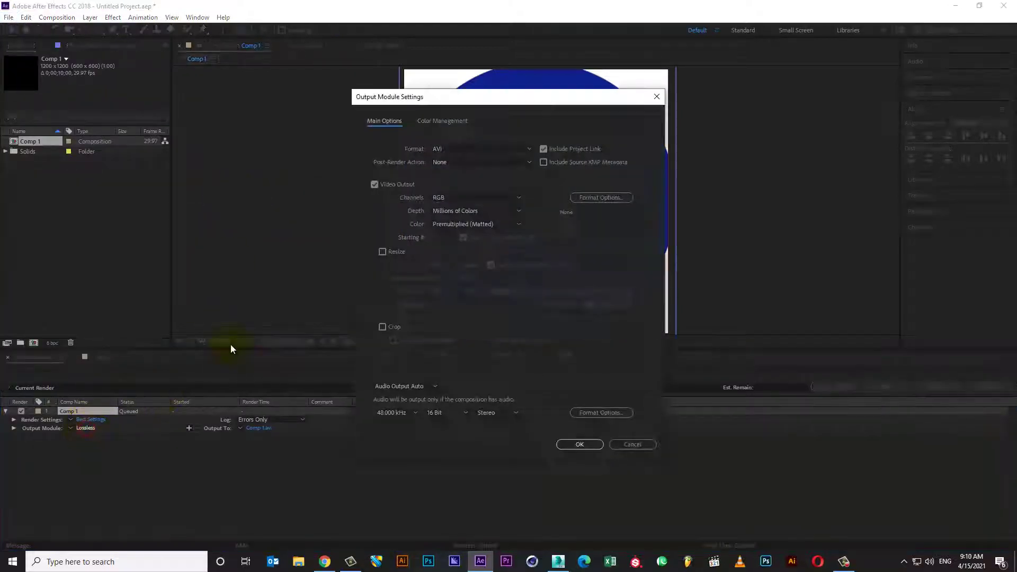
{"action": "left_click", "coordinate": [479, 149]}
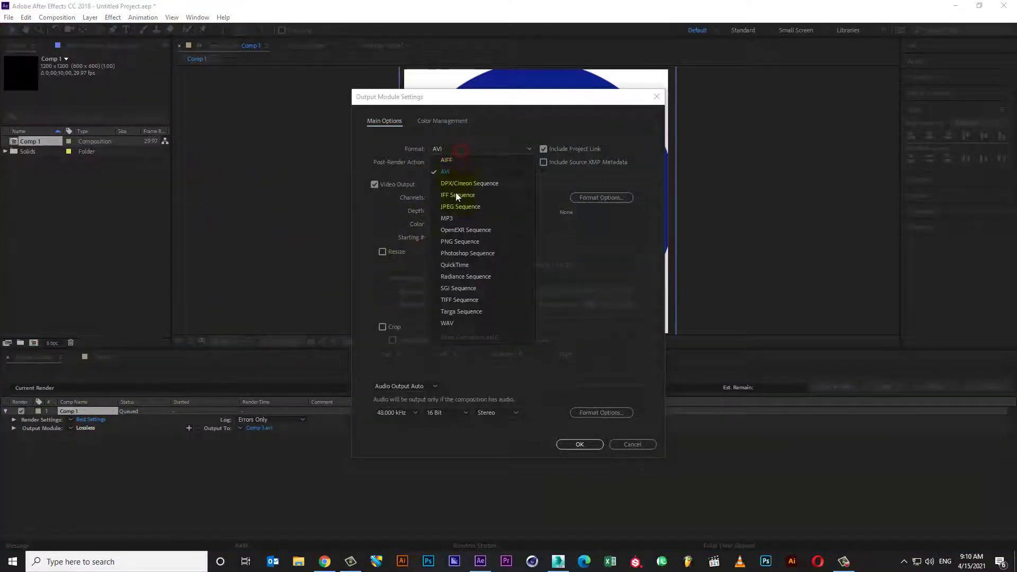
{"action": "left_click", "coordinate": [449, 265]}
Set the QuickTime video codec to Animation and confirm the output settings
{"action": "left_click", "coordinate": [601, 197]}
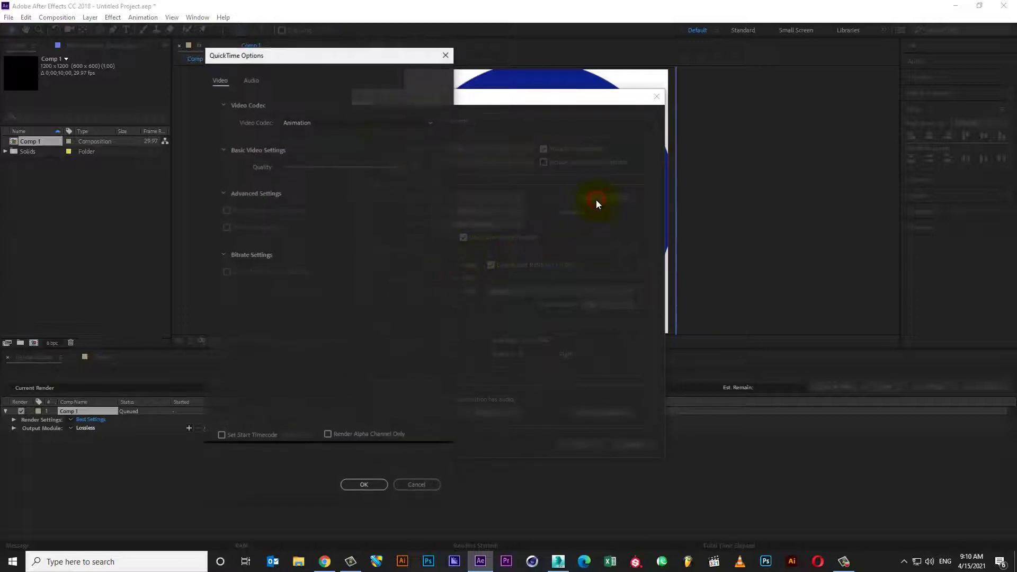
{"action": "left_click", "coordinate": [345, 123]}
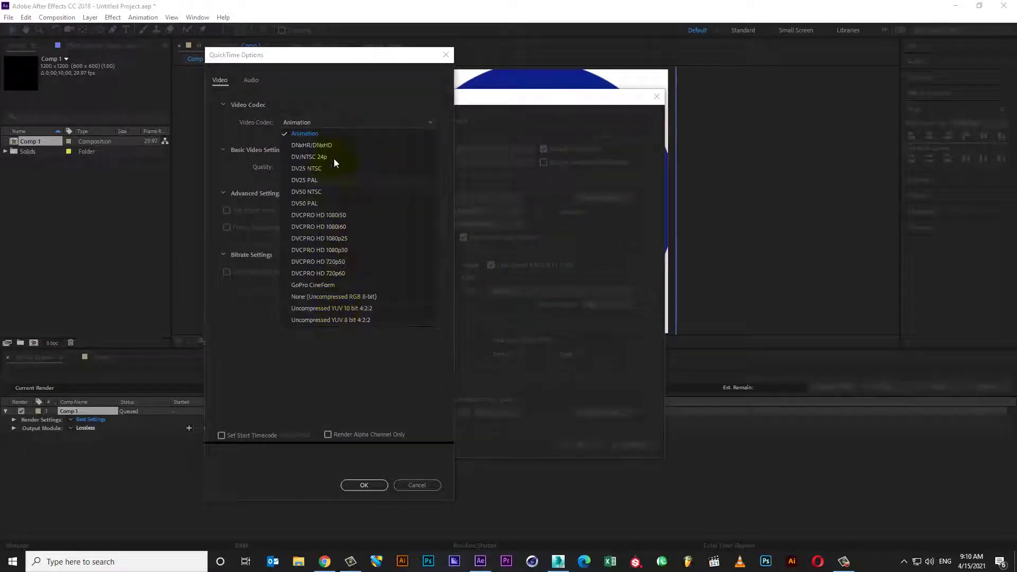
{"action": "left_click", "coordinate": [406, 326]}
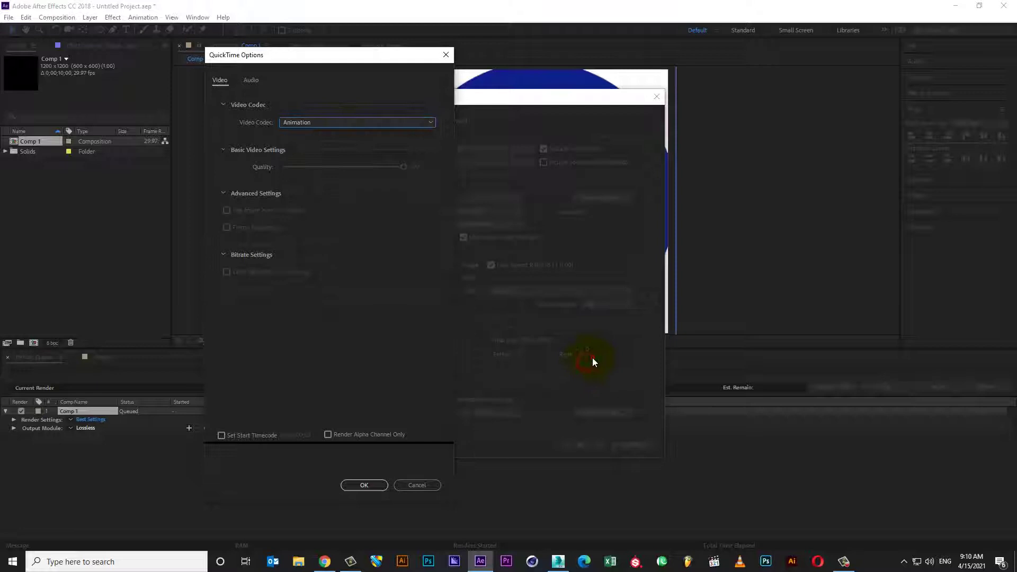
{"action": "left_click", "coordinate": [366, 485]}
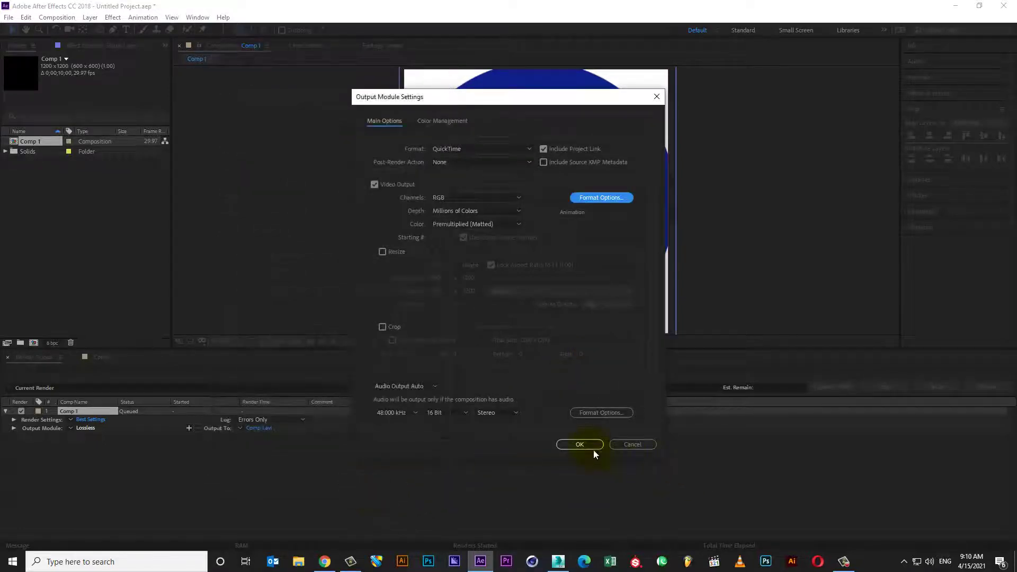
{"action": "left_click", "coordinate": [582, 442]}
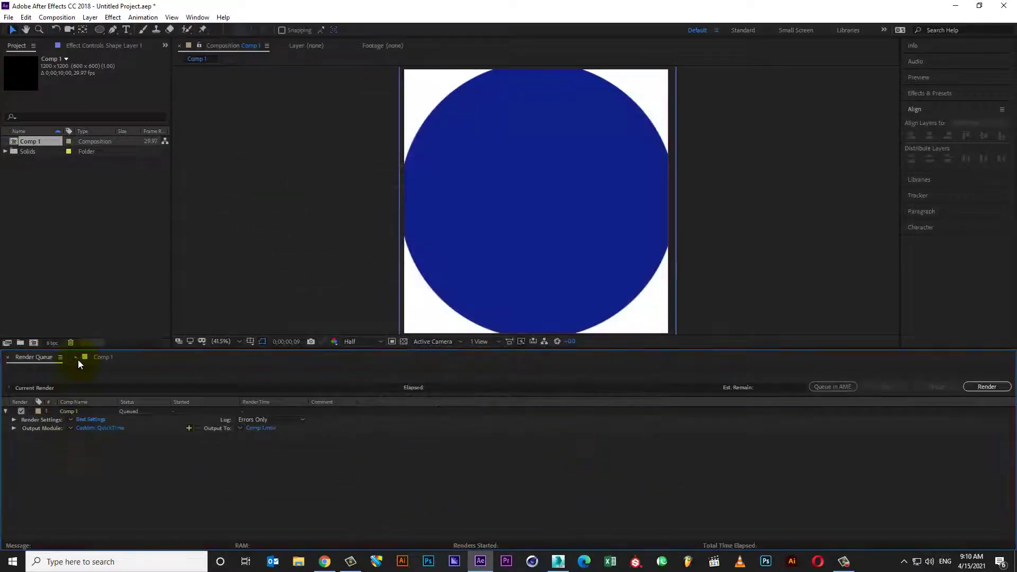
Save the project to the desktop as 'H.264 Render', then minimize After Effects
{"action": "left_click", "coordinate": [95, 357]}
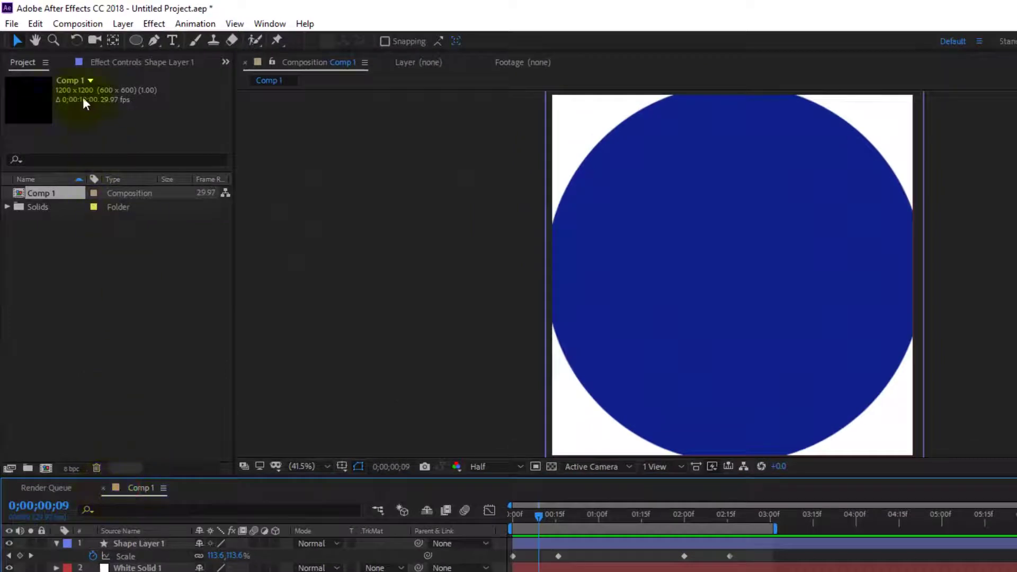
{"action": "left_click", "coordinate": [12, 23]}
{"action": "mouse_move", "coordinate": [120, 172]}
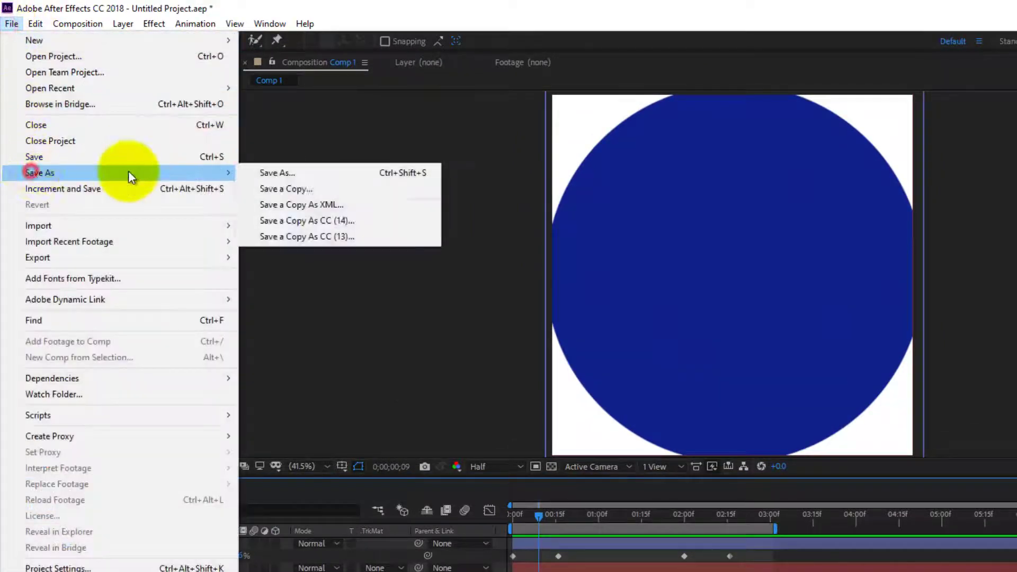
{"action": "left_click", "coordinate": [308, 173]}
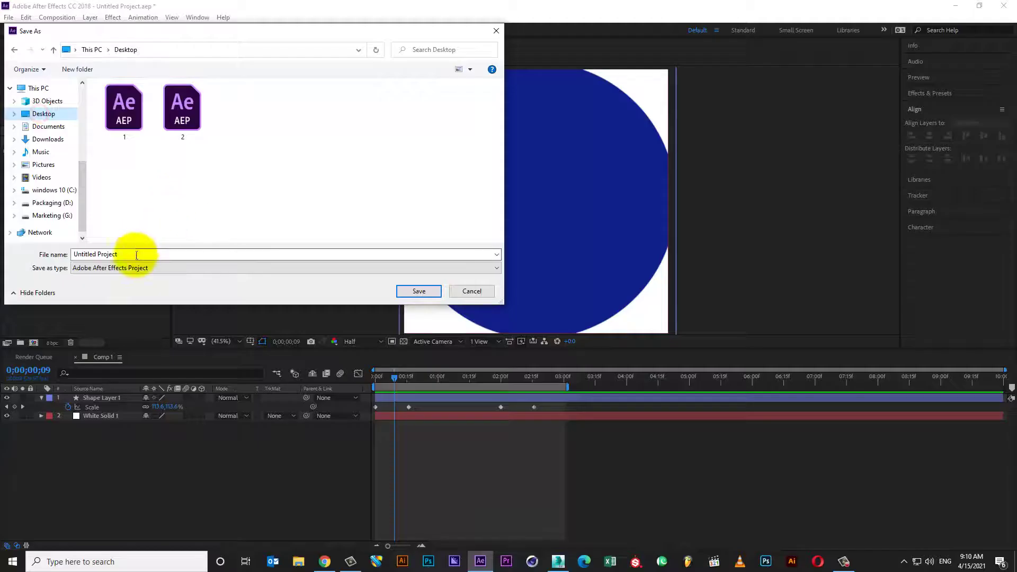
{"action": "left_click", "coordinate": [136, 254]}
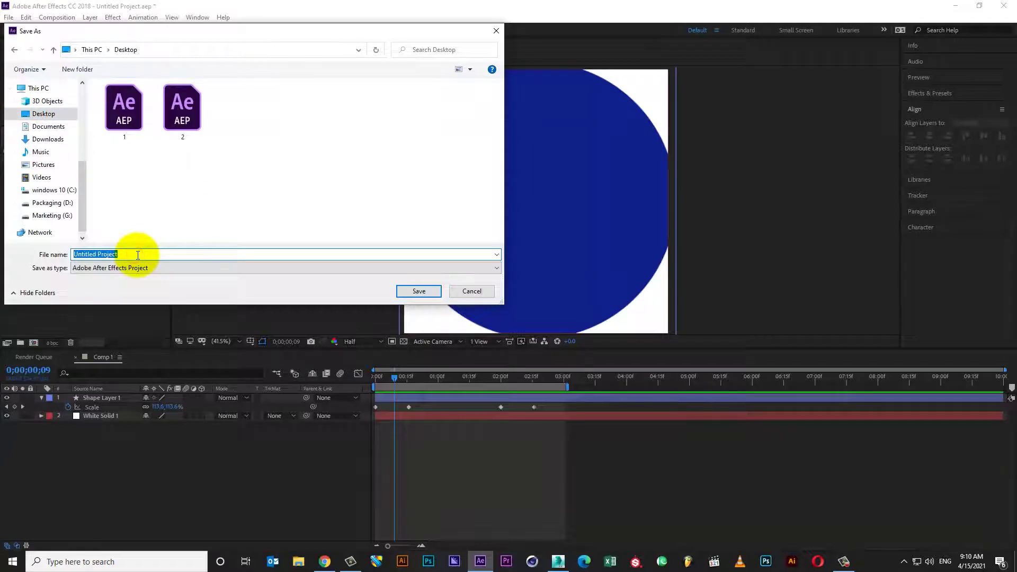
{"action": "type", "text": "H.264"}
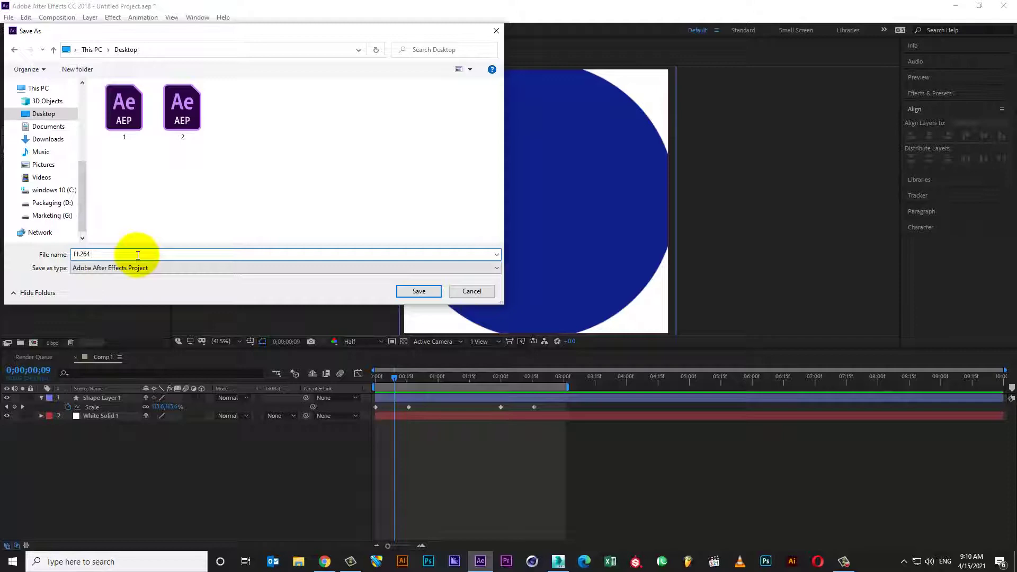
{"action": "type", "text": "er"}
{"action": "key", "text": "Return"}
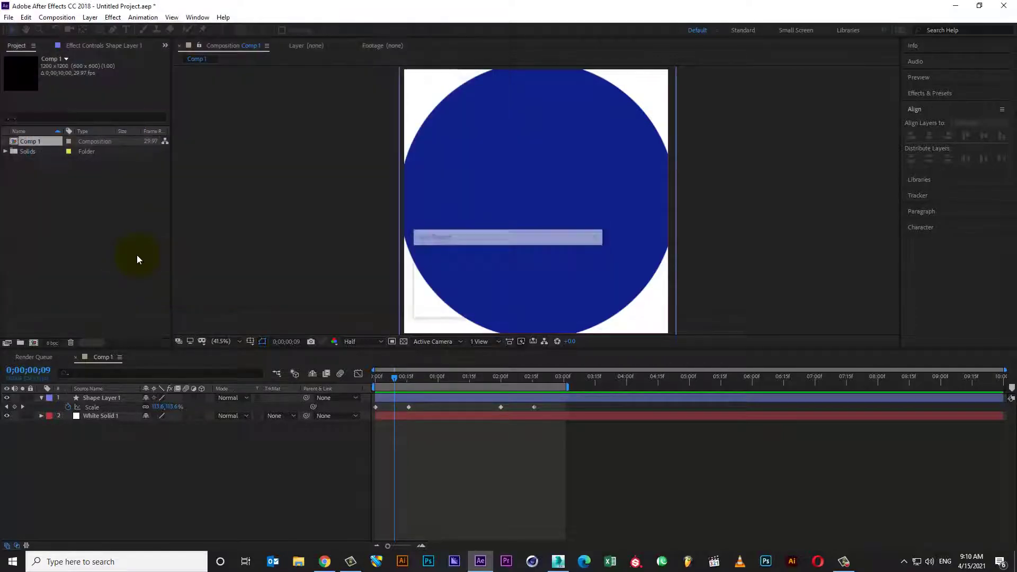
{"action": "left_click", "coordinate": [955, 6]}
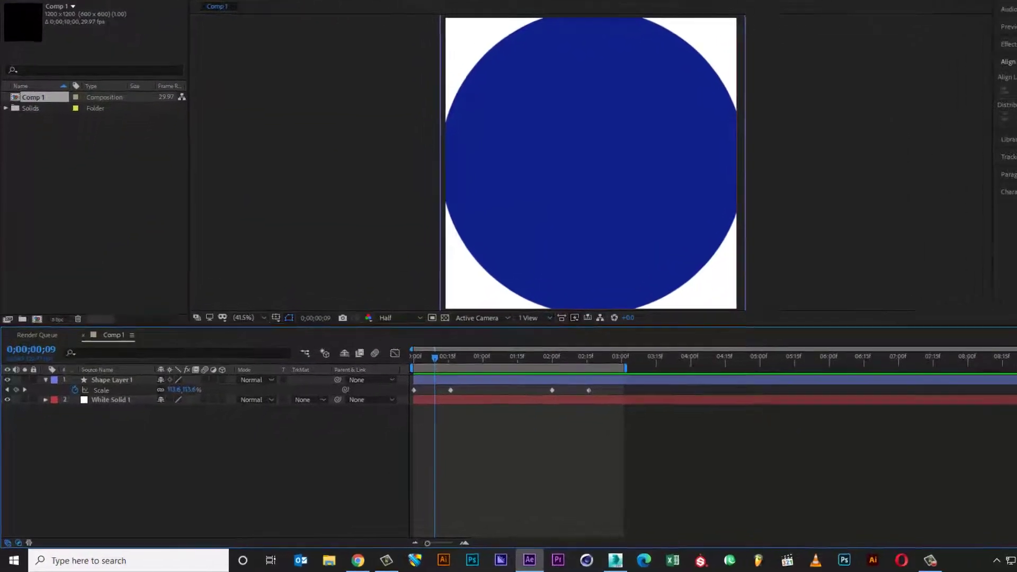
Search the Start menu for 'adobe media' and launch Adobe Media Encoder CC 2018
{"action": "key", "text": "super"}
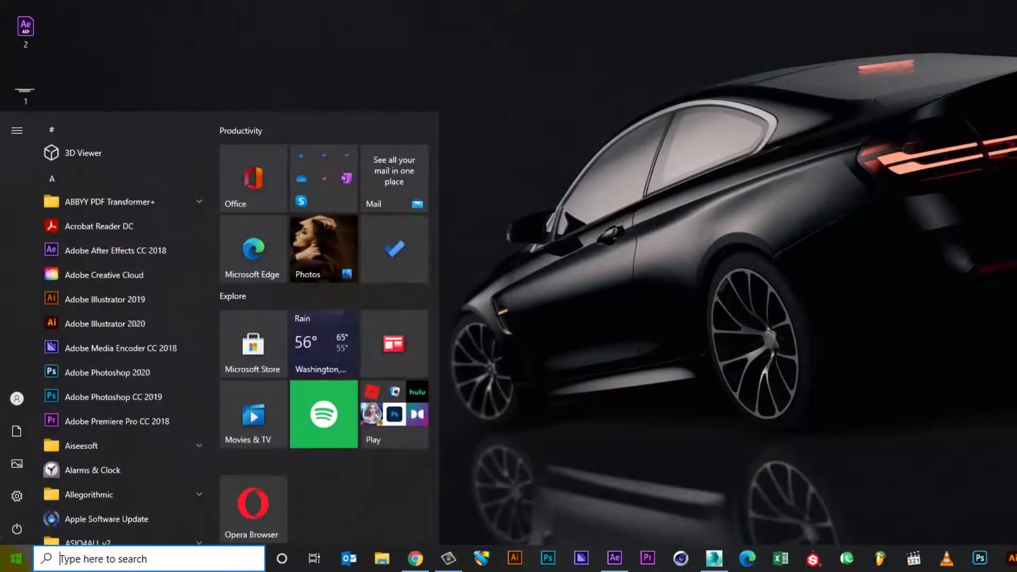
{"action": "type", "text": "adobe medi"}
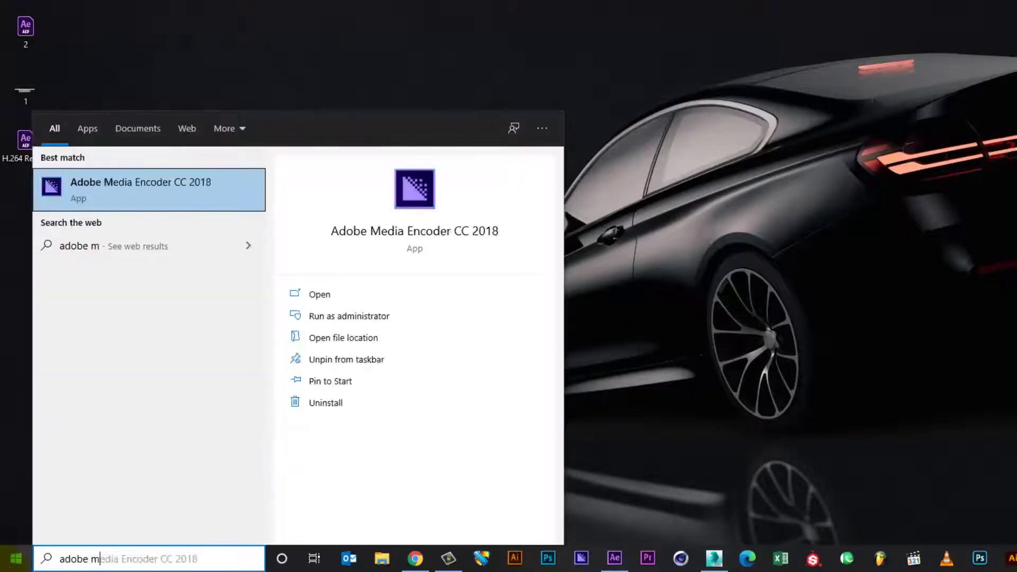
{"action": "type", "text": "a"}
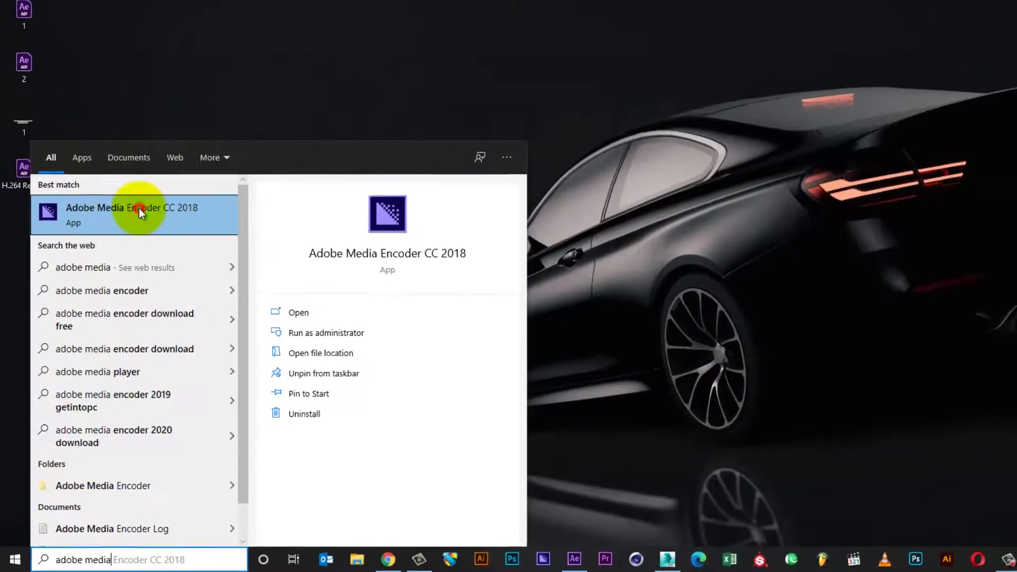
{"action": "left_click", "coordinate": [134, 184]}
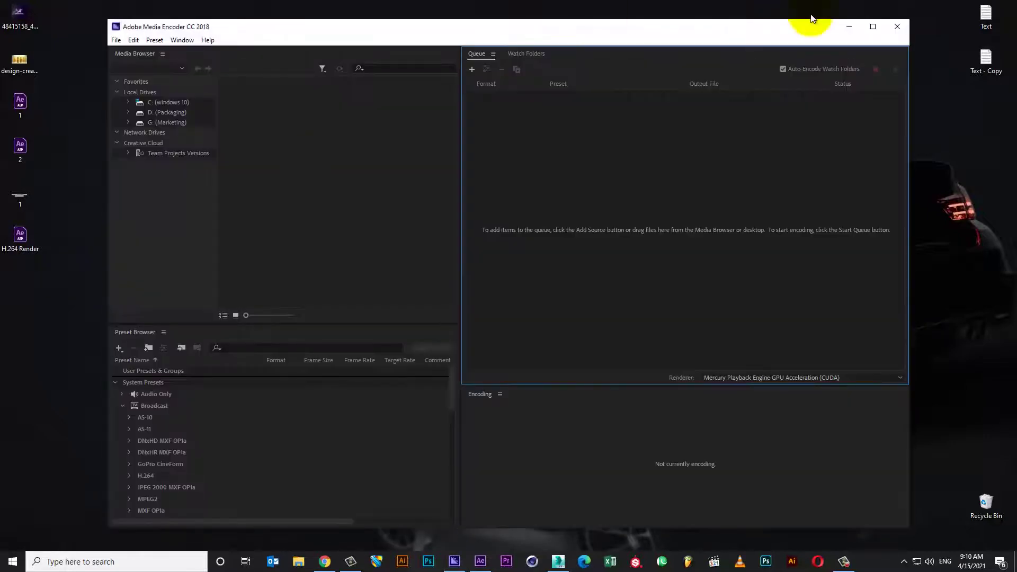
Maximize Media Encoder and import Comp 1 from H.264 Render.aep into the queue
{"action": "double_click", "coordinate": [812, 19]}
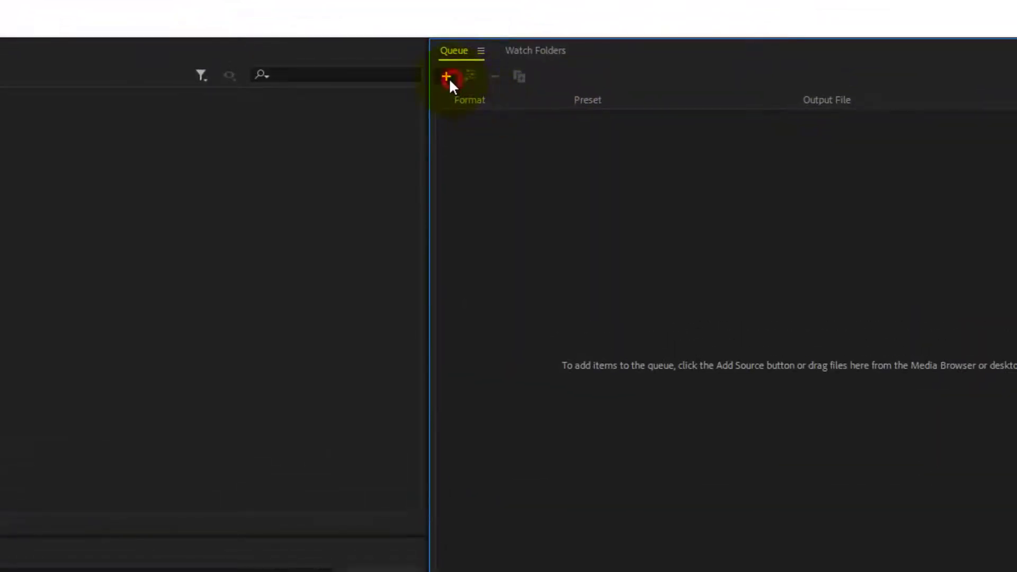
{"action": "left_click", "coordinate": [450, 78]}
{"action": "left_click", "coordinate": [521, 143]}
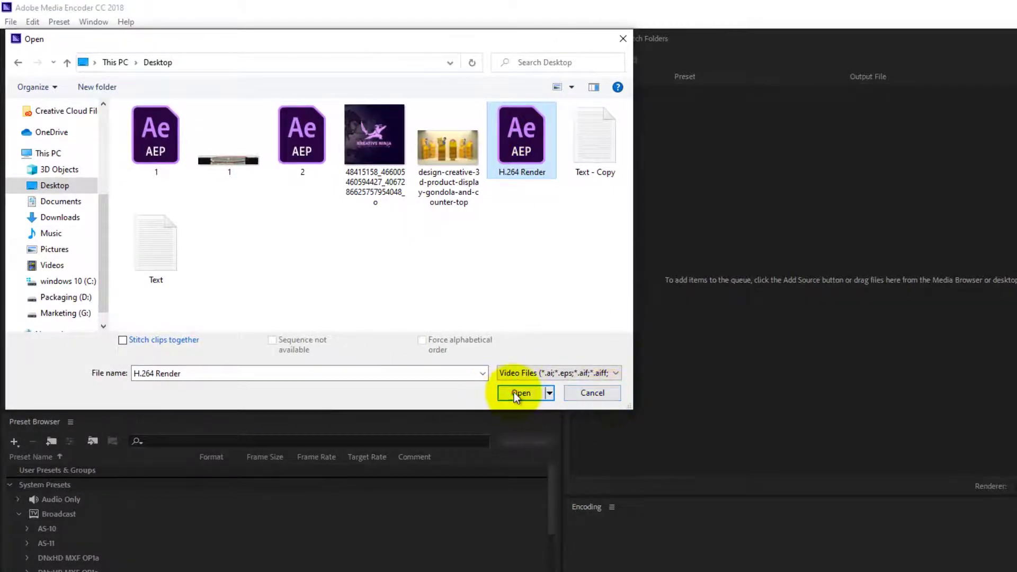
{"action": "left_click", "coordinate": [515, 392]}
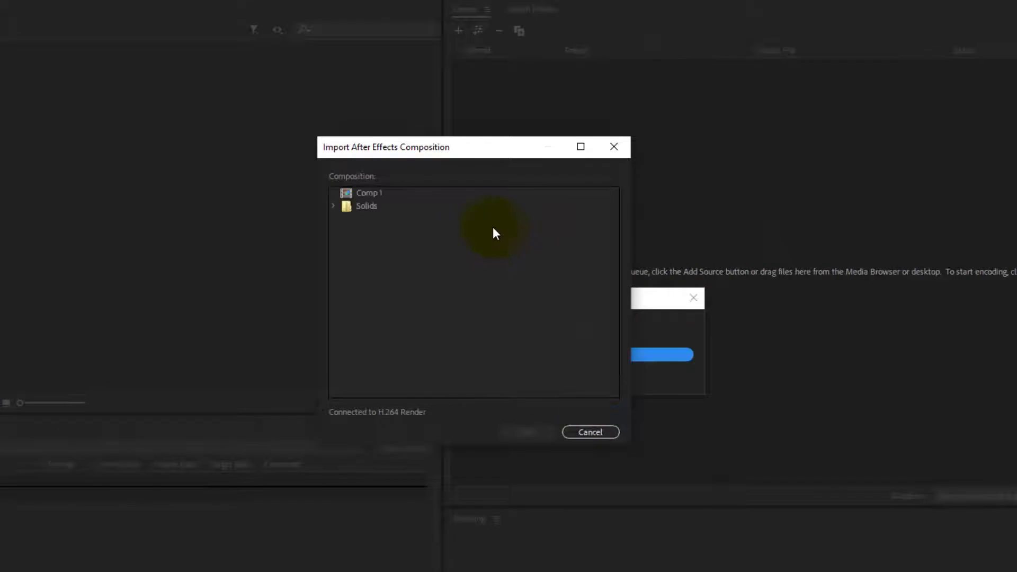
{"action": "left_click", "coordinate": [350, 193]}
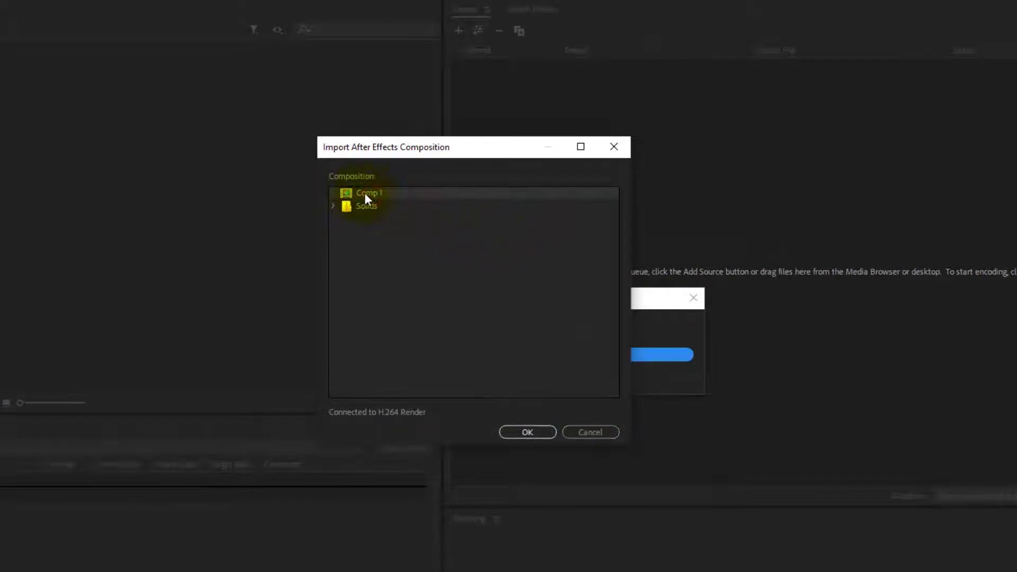
{"action": "left_click", "coordinate": [533, 428]}
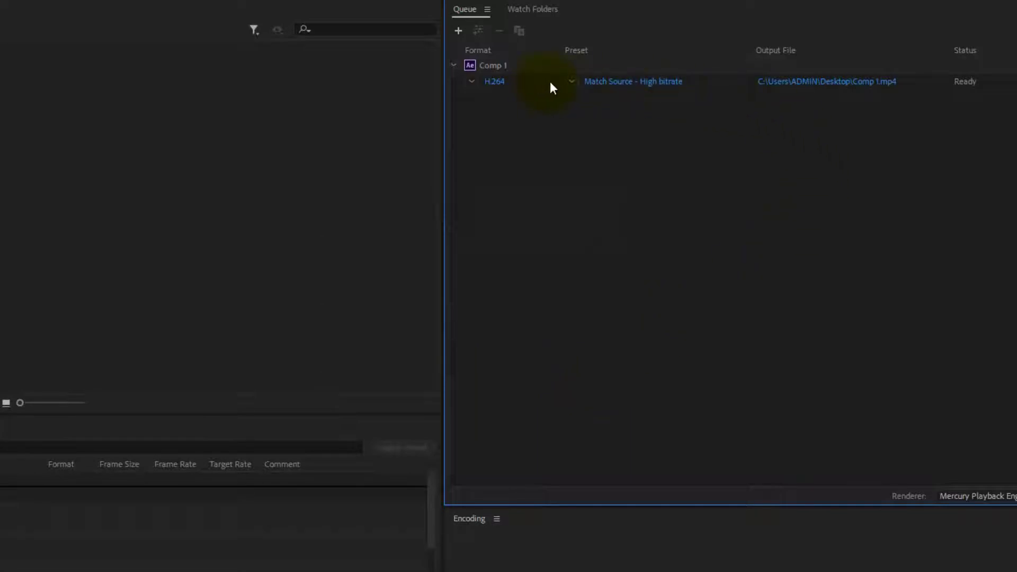
Keep Comp 1 on H.264 format with the Match Source - High bitrate preset
{"action": "left_click", "coordinate": [473, 80]}
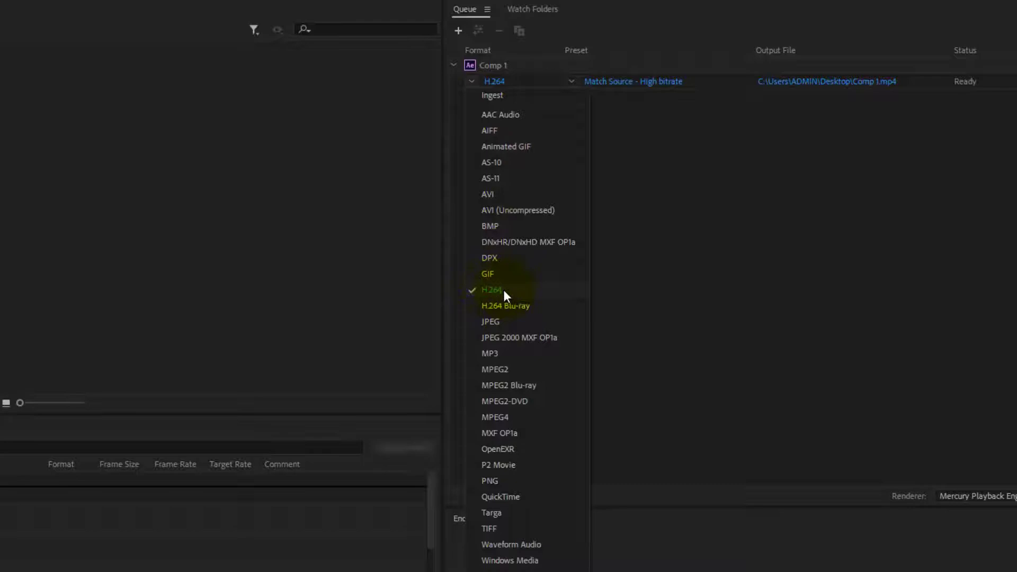
{"action": "left_click", "coordinate": [734, 268]}
{"action": "left_click", "coordinate": [573, 80]}
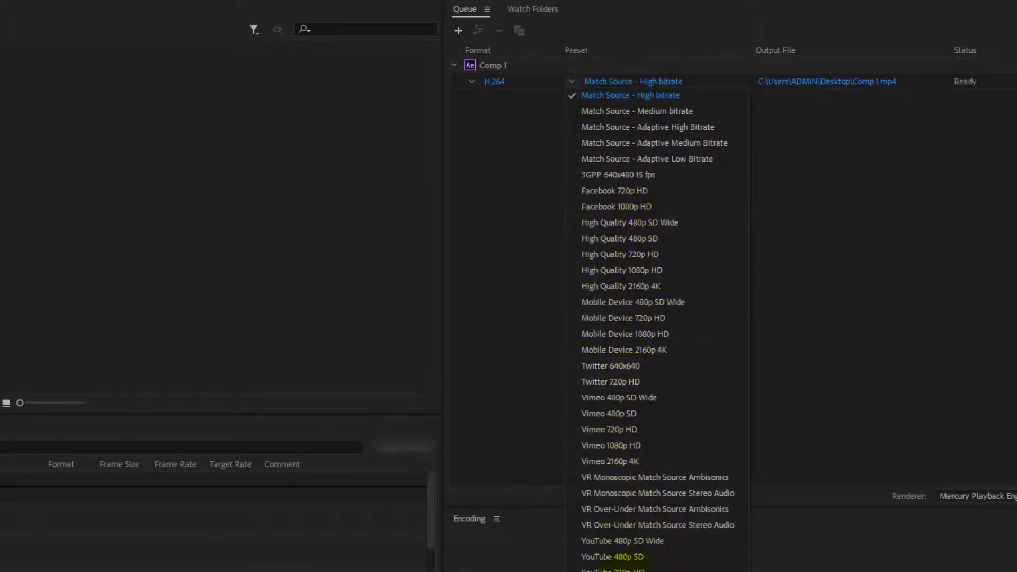
{"action": "left_click", "coordinate": [824, 160]}
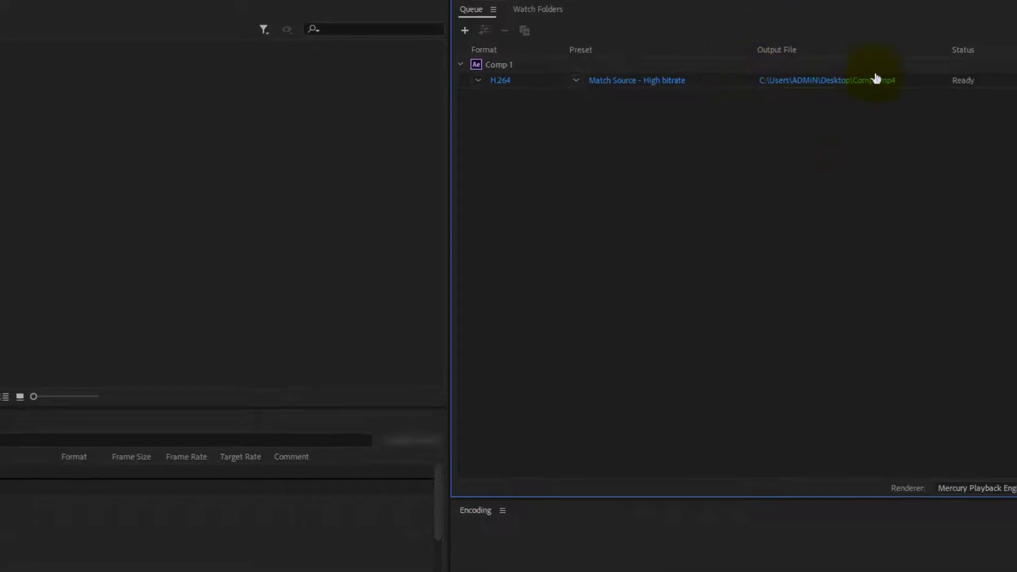
Rename the queued output file to 'Render MP4' on the desktop
{"action": "left_click", "coordinate": [869, 75]}
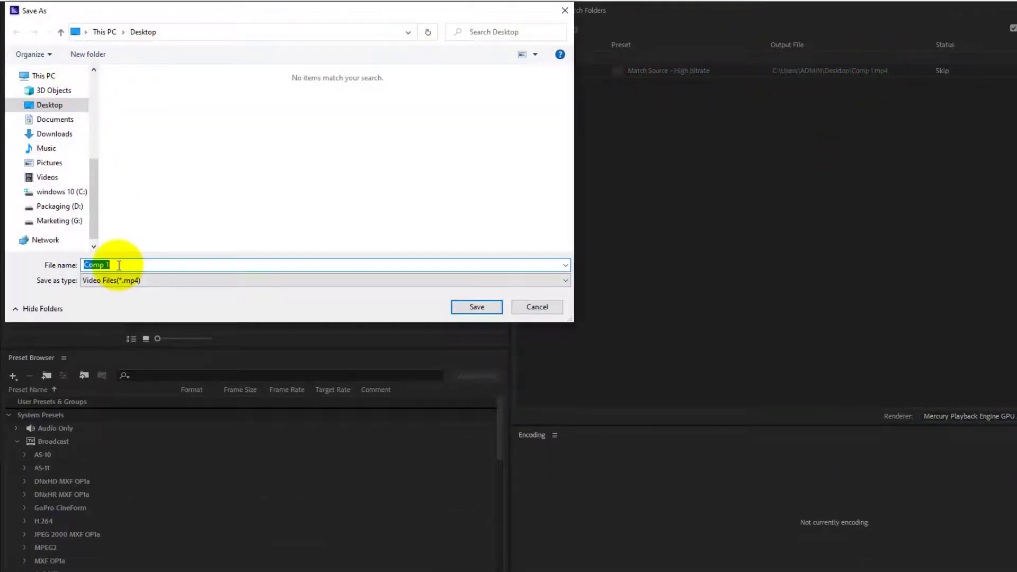
{"action": "type", "text": "Render MP4"}
{"action": "key", "text": "Return"}
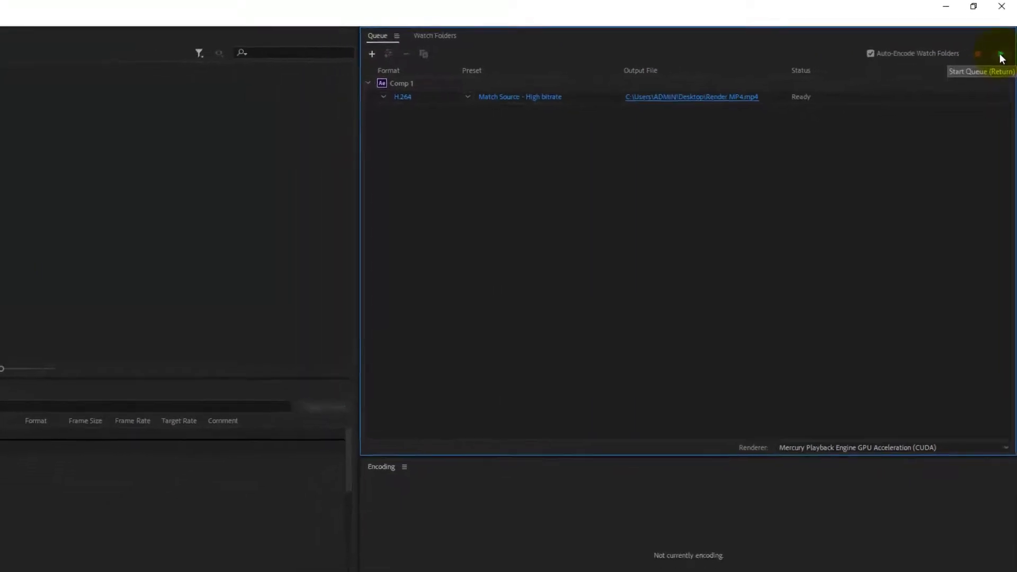
Start the queue to encode Comp 1 into Render MP4.mp4
{"action": "left_click", "coordinate": [1000, 64]}
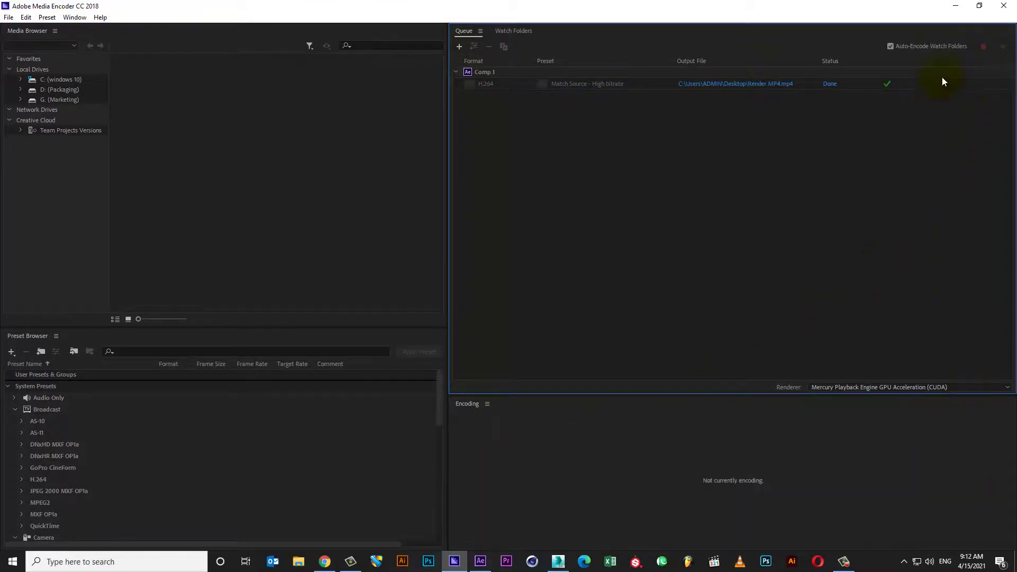
Minimize Media Encoder and open the context menu of the Render MP4 desktop file
{"action": "left_click", "coordinate": [957, 7]}
{"action": "left_click", "coordinate": [17, 284]}
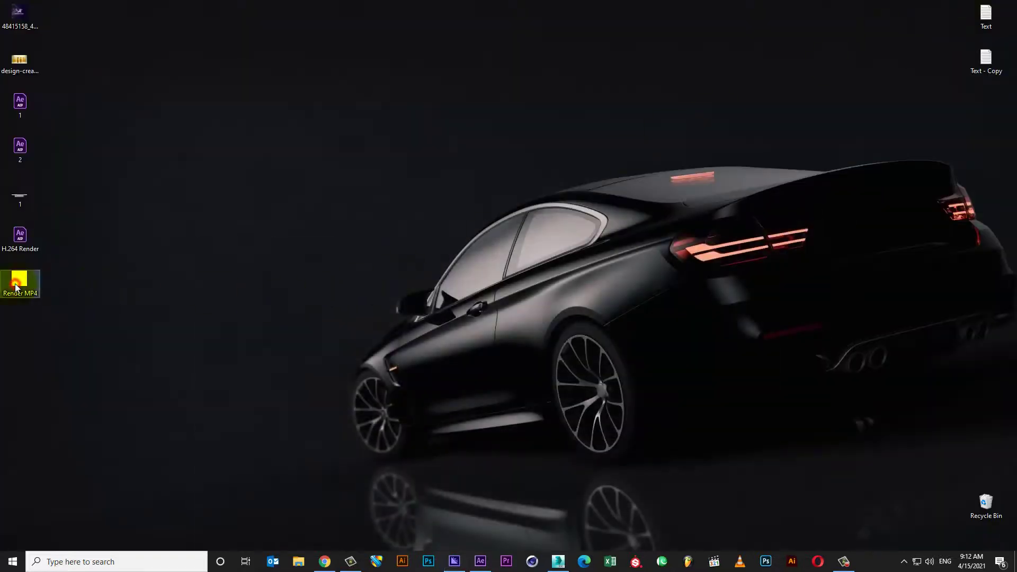
{"action": "right_click", "coordinate": [18, 282]}
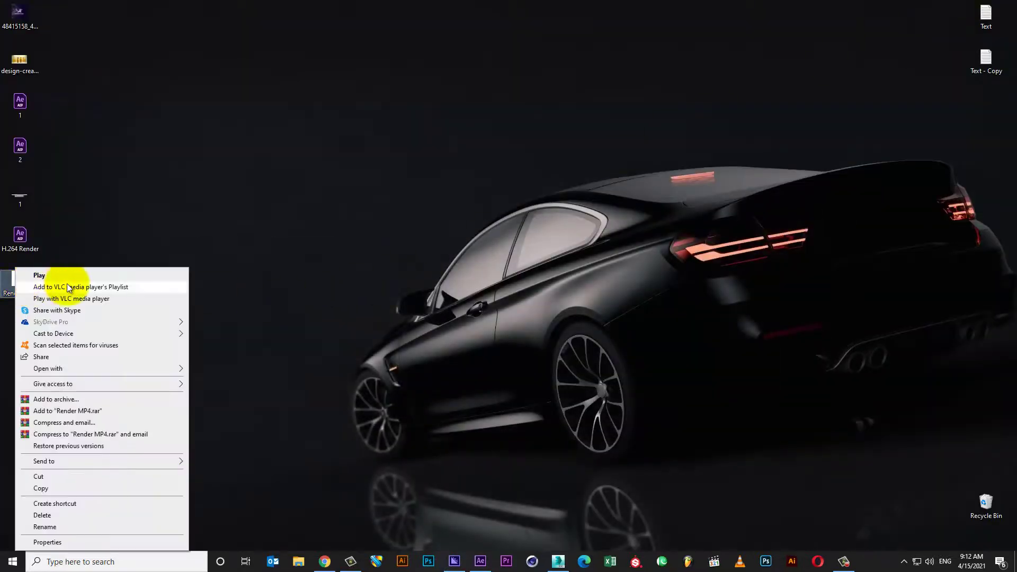